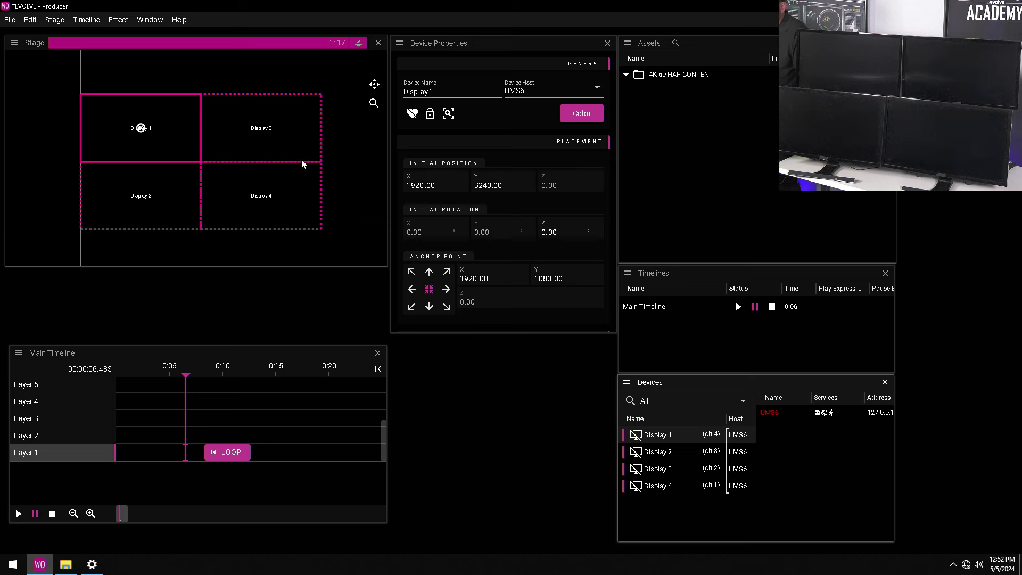
- Import the four 4K60 TEST CONTENT .mov files from File Explorer into the Producer's 4K 60 HAP CONTENT asset folder
left_click(66, 564)
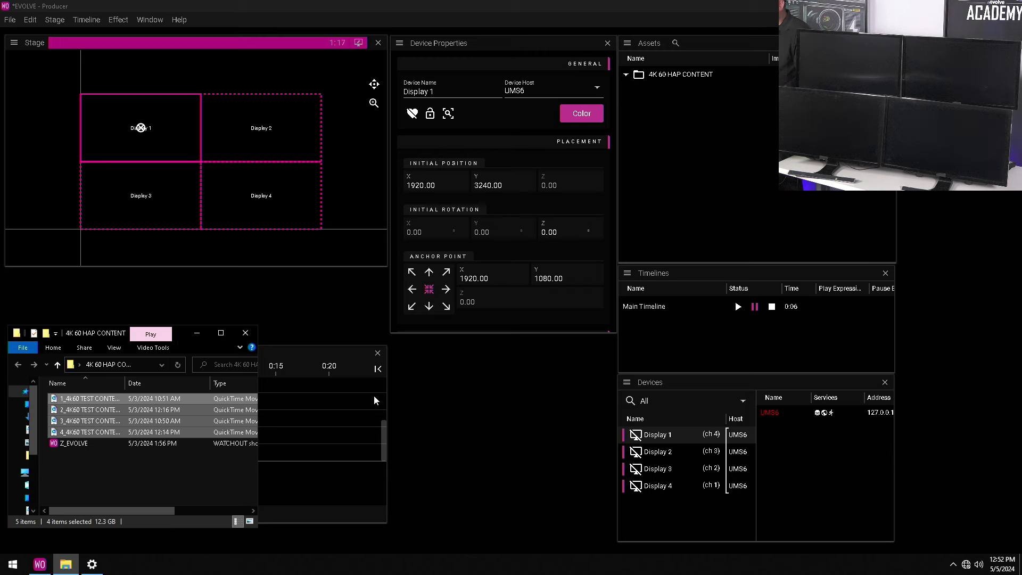
right_click(681, 77)
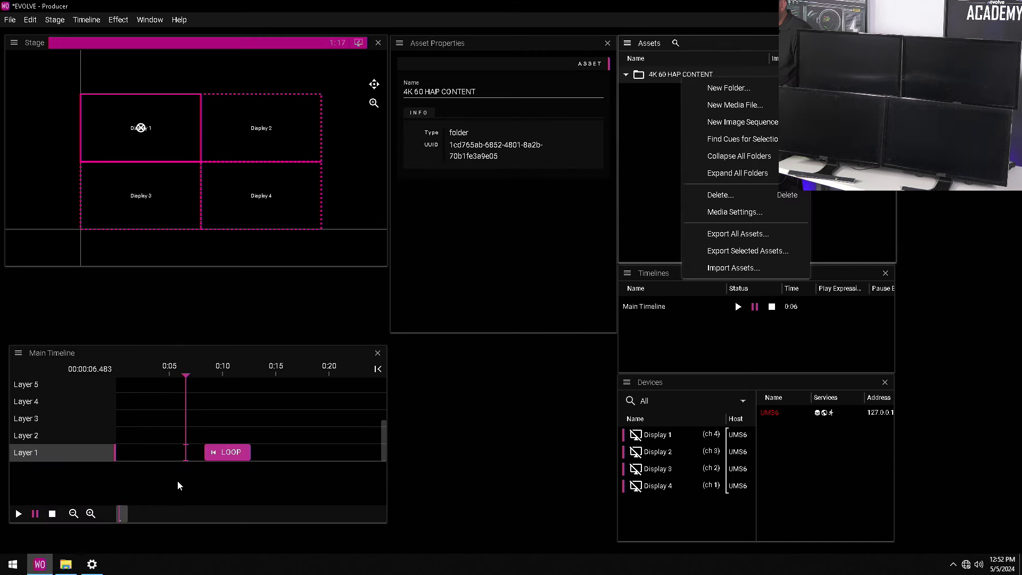
left_click(65, 564)
left_click(837, 227)
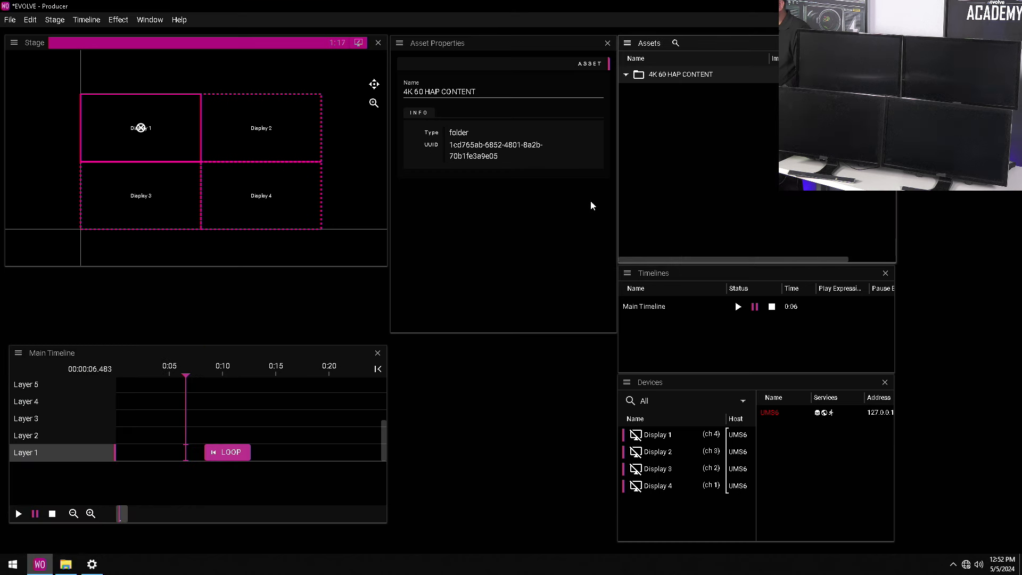
left_click(66, 565)
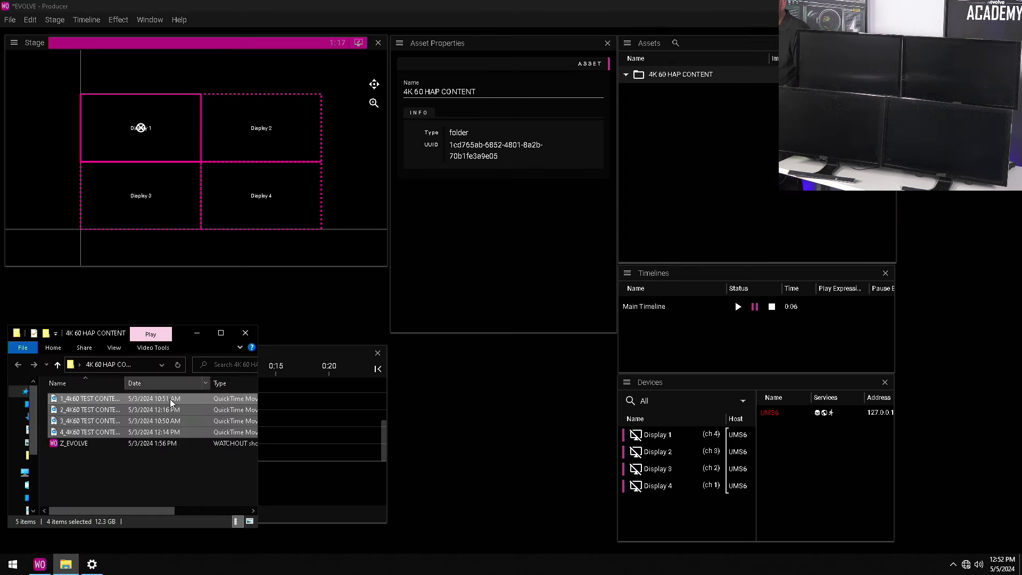
left_click_drag(168, 405, 685, 155)
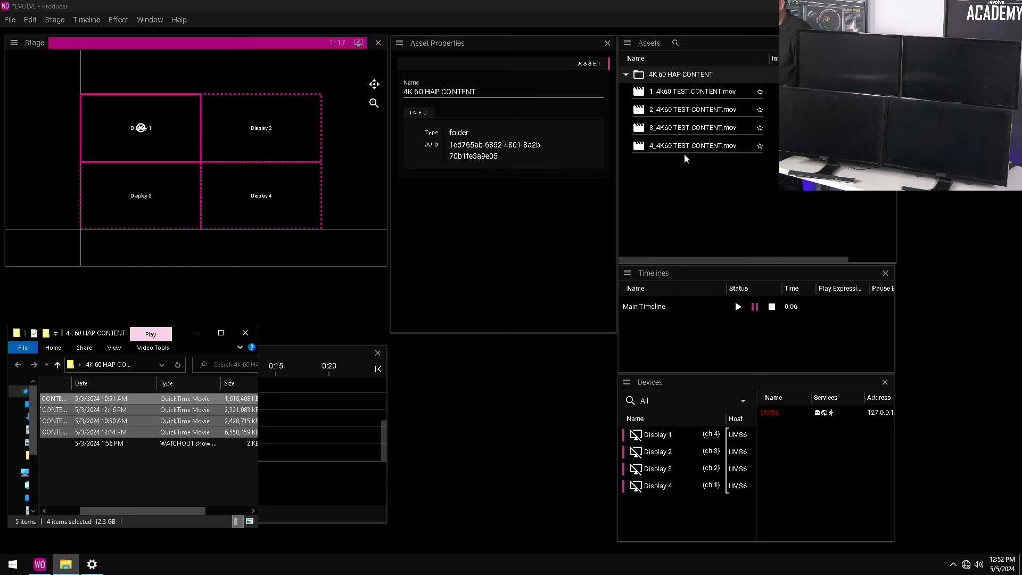
left_click(269, 10)
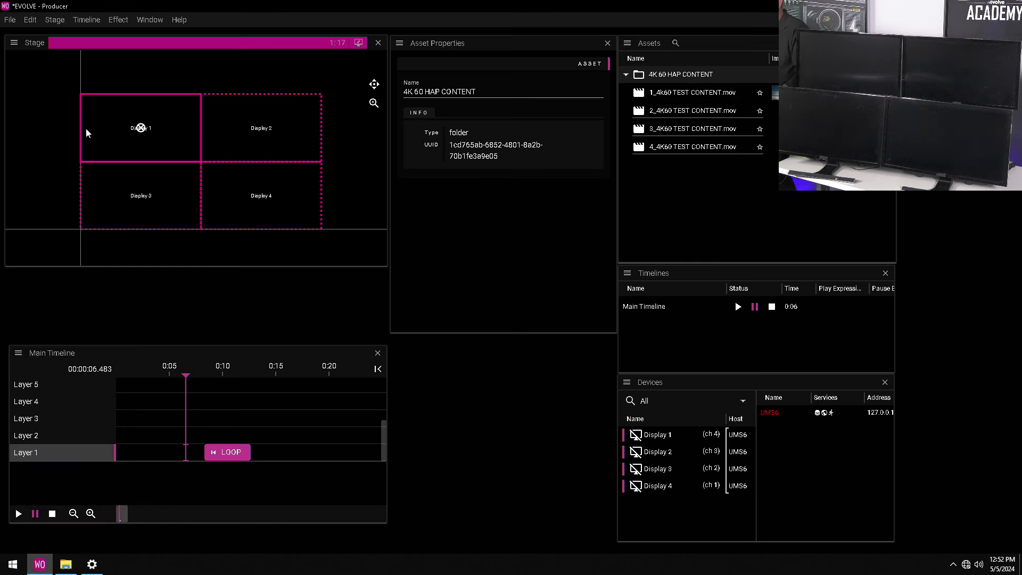
- Enable the Display 1 device so that it goes online
left_click(657, 434)
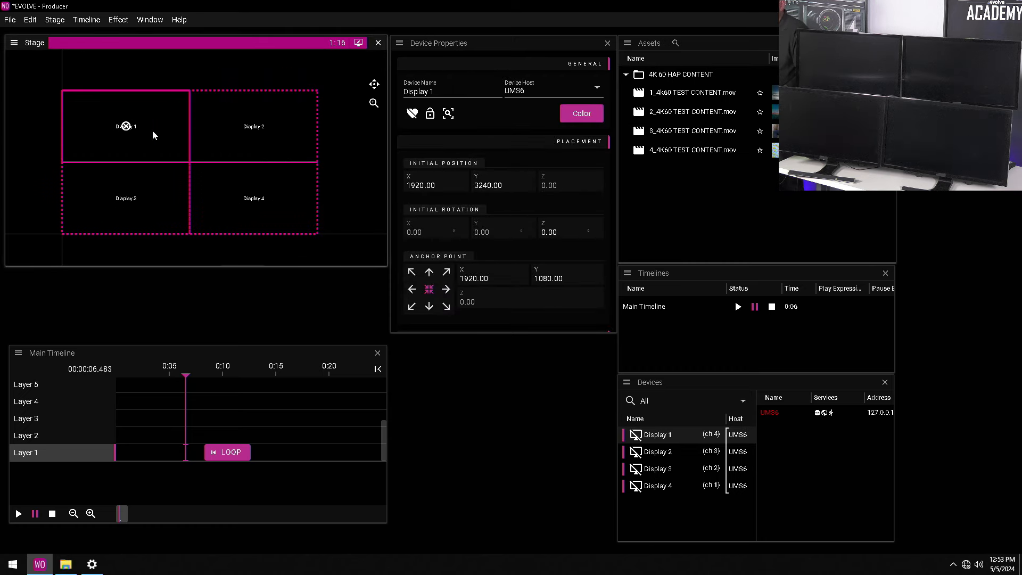
right_click(651, 433)
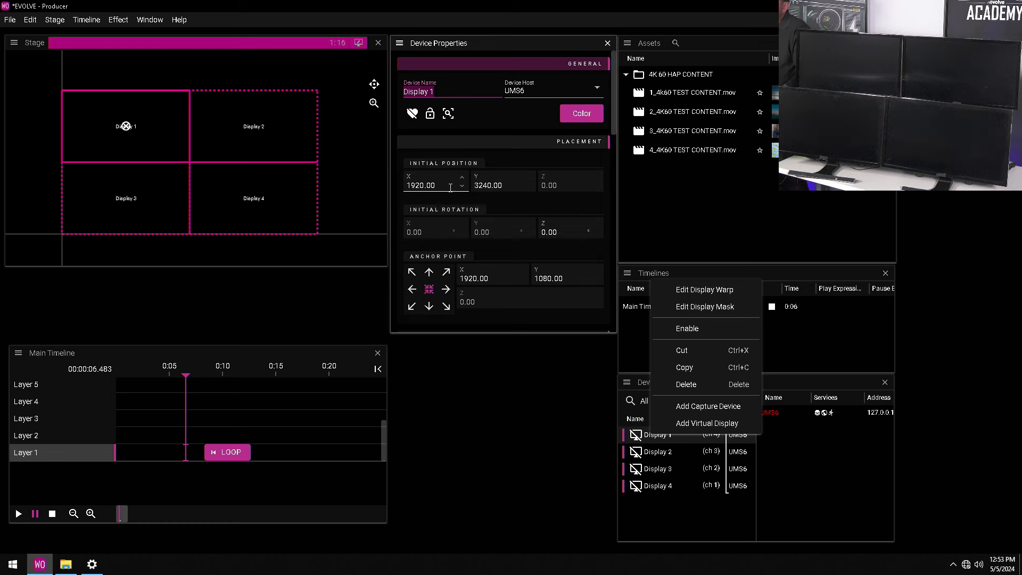
left_click(411, 115)
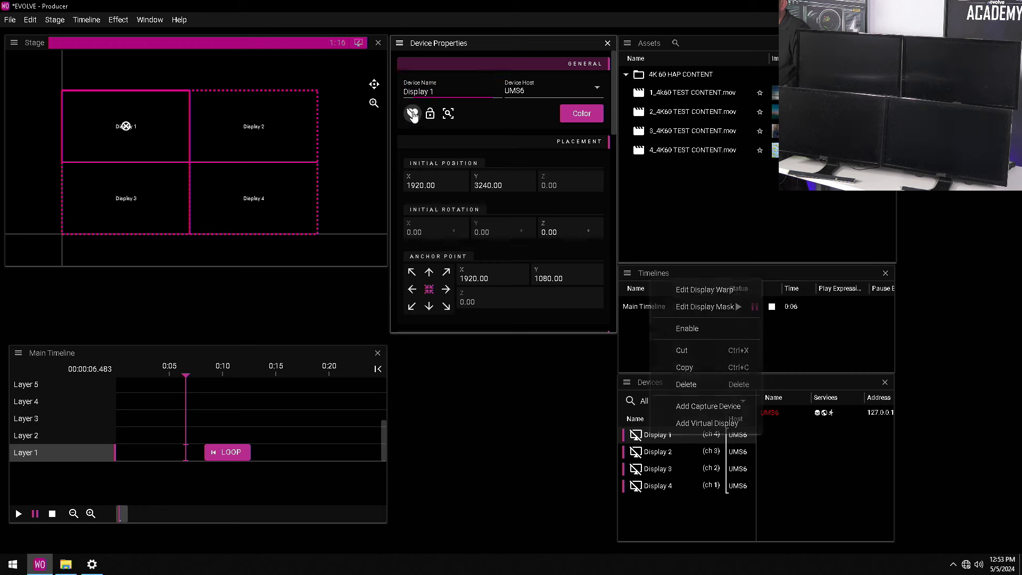
left_click(412, 114)
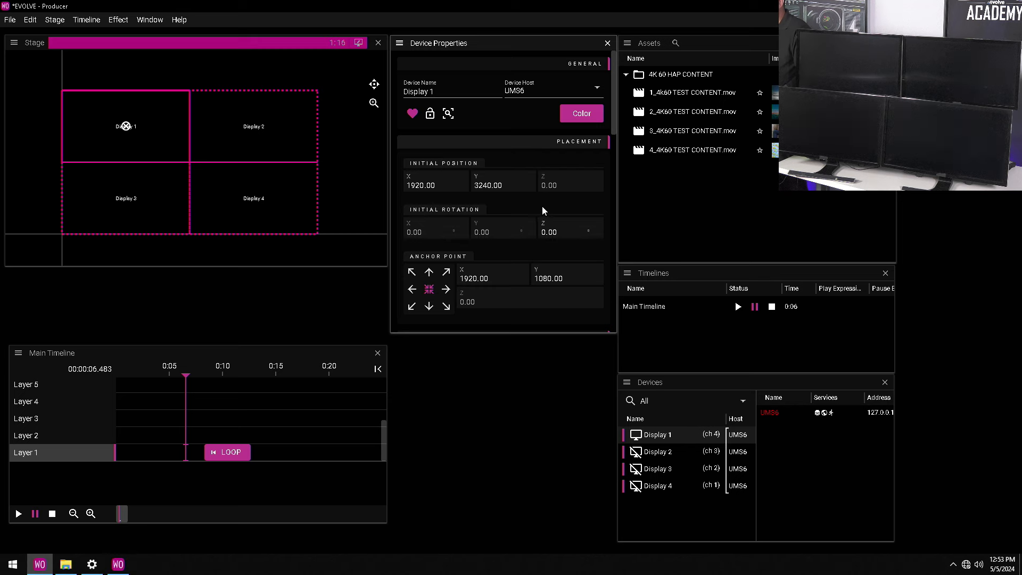
- Review Display 1's placement, stage tier, output route, resolution and signal settings
scroll(542, 207, "down", 4)
scroll(544, 209, "up", 3)
scroll(565, 167, "up", 1)
scroll(564, 170, "down", 1)
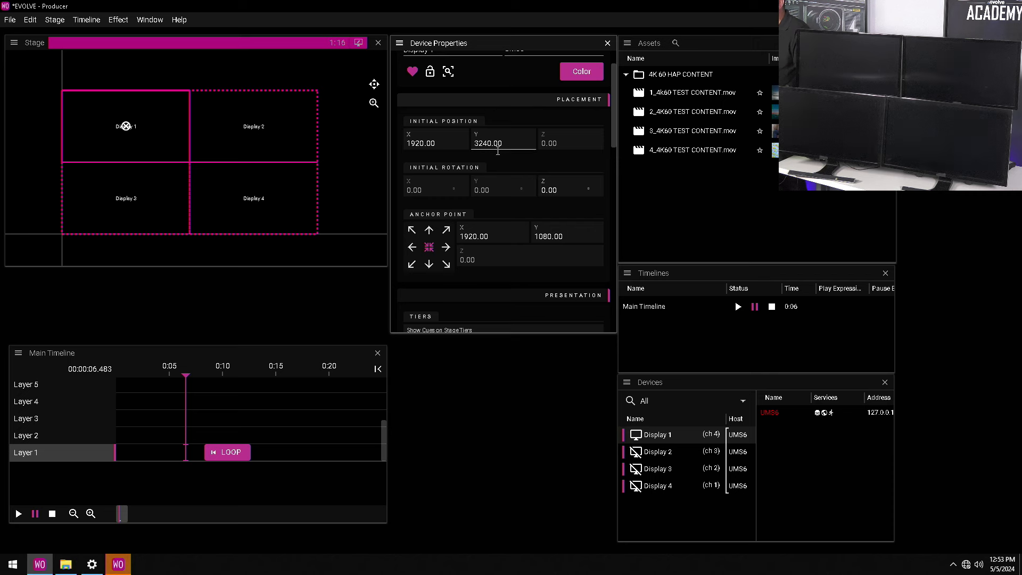
scroll(489, 165, "down", 1)
scroll(489, 166, "down", 3)
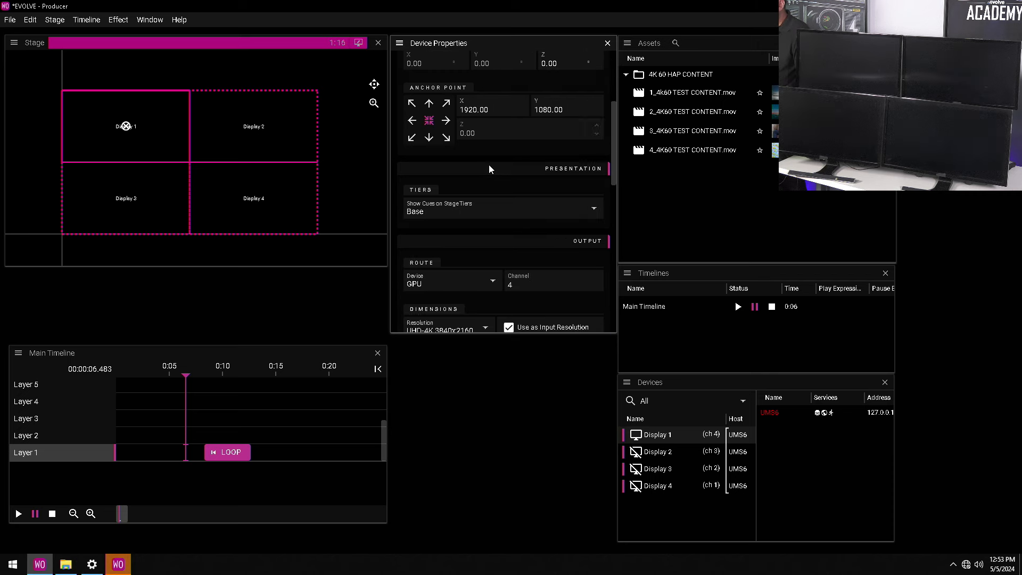
scroll(489, 168, "down", 1)
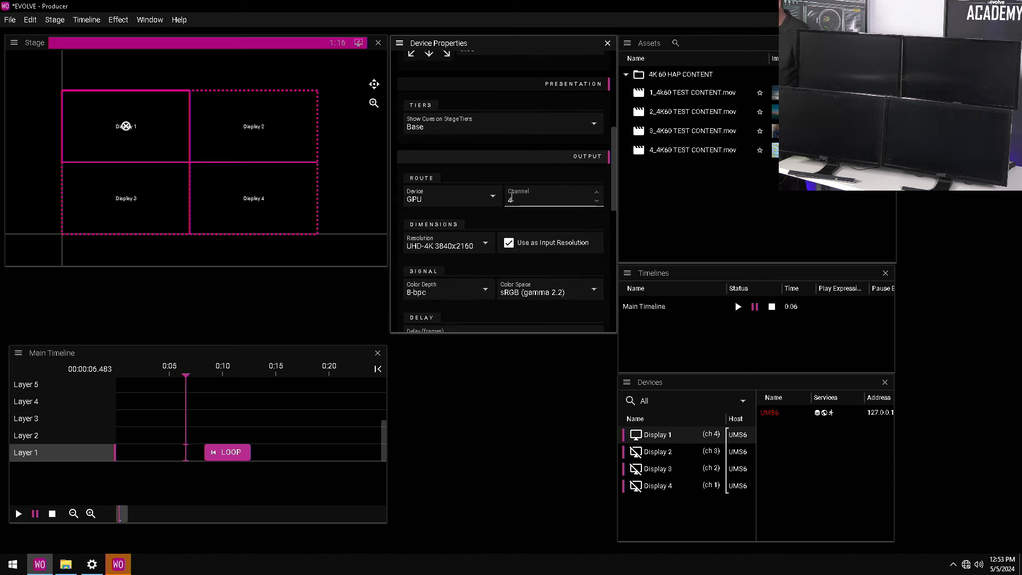
scroll(532, 234, "up", 6)
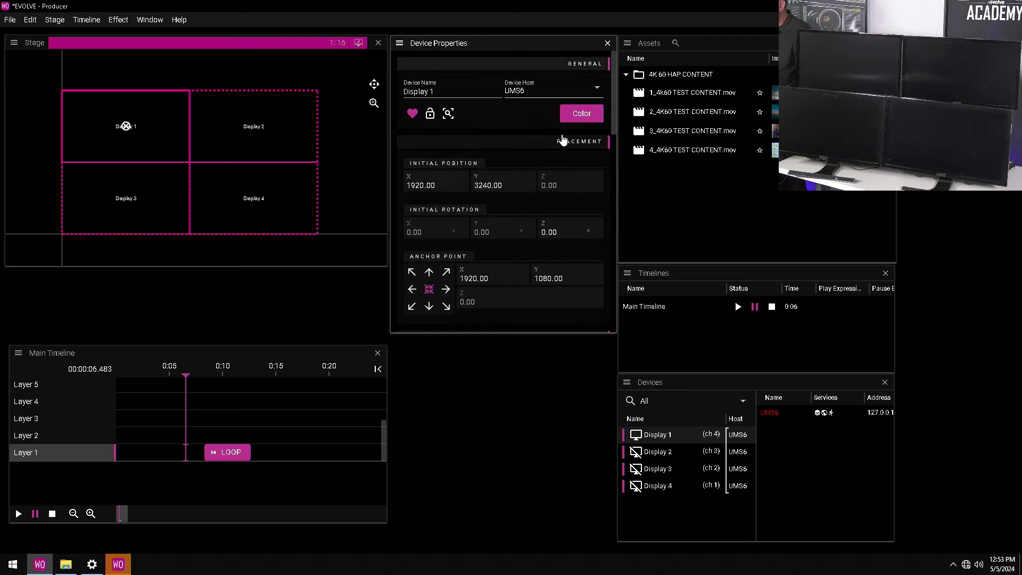
- Check Display 1 with the checkerboard test pattern, set the pattern back to None and turn on Render Info
scroll(554, 232, "down", 5)
scroll(554, 227, "down", 10)
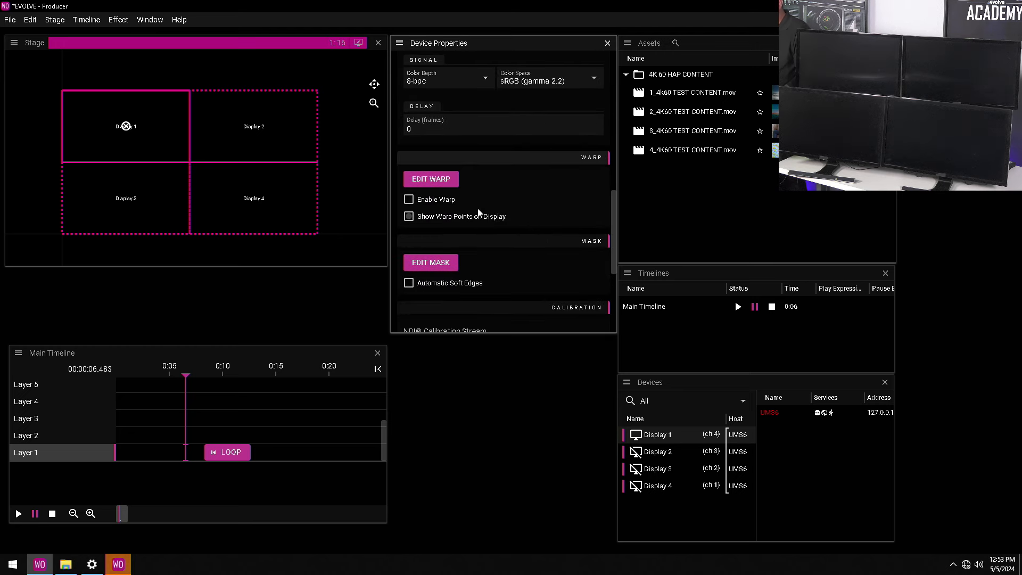
scroll(502, 211, "down", 1)
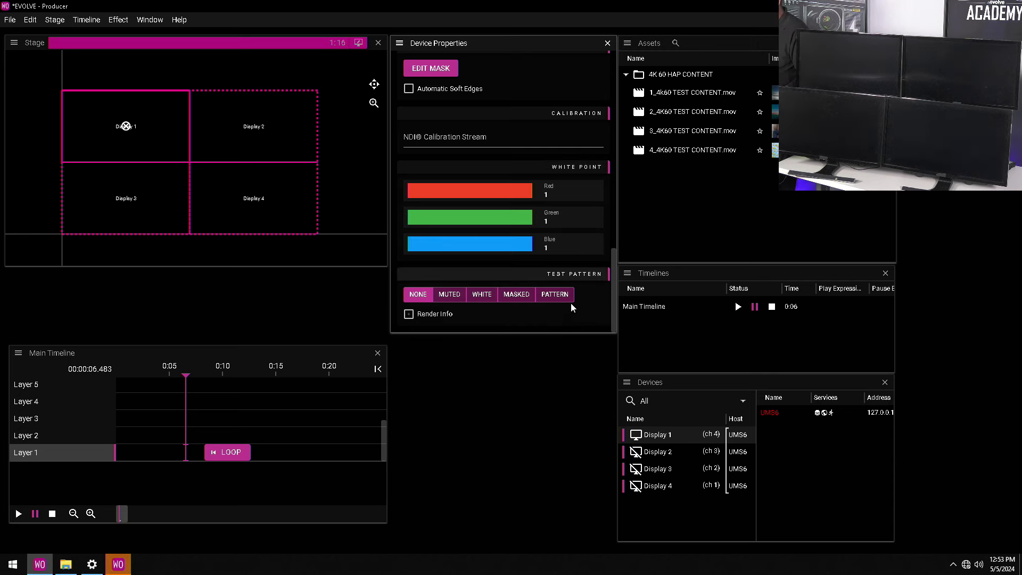
left_click(557, 300)
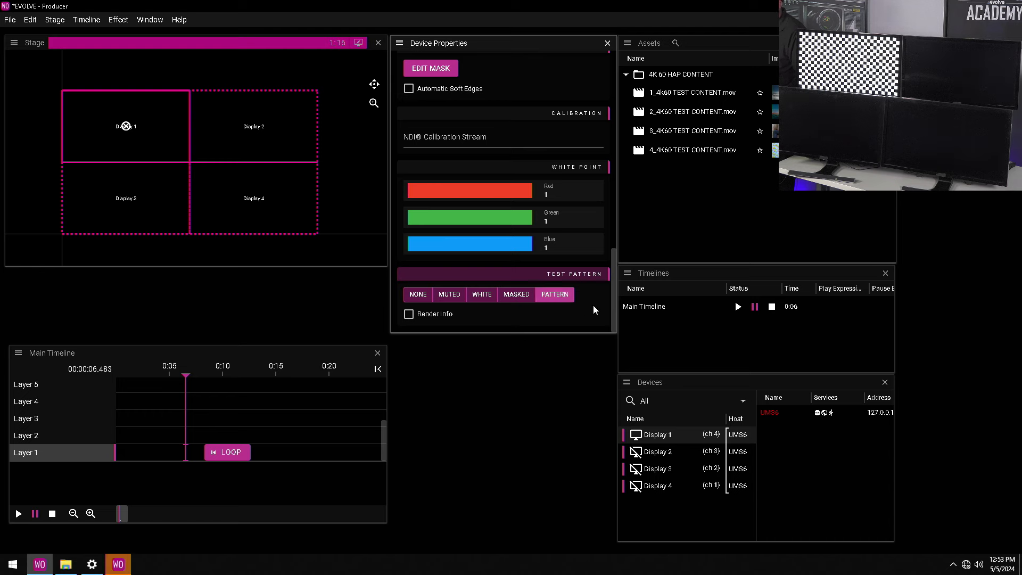
left_click(416, 295)
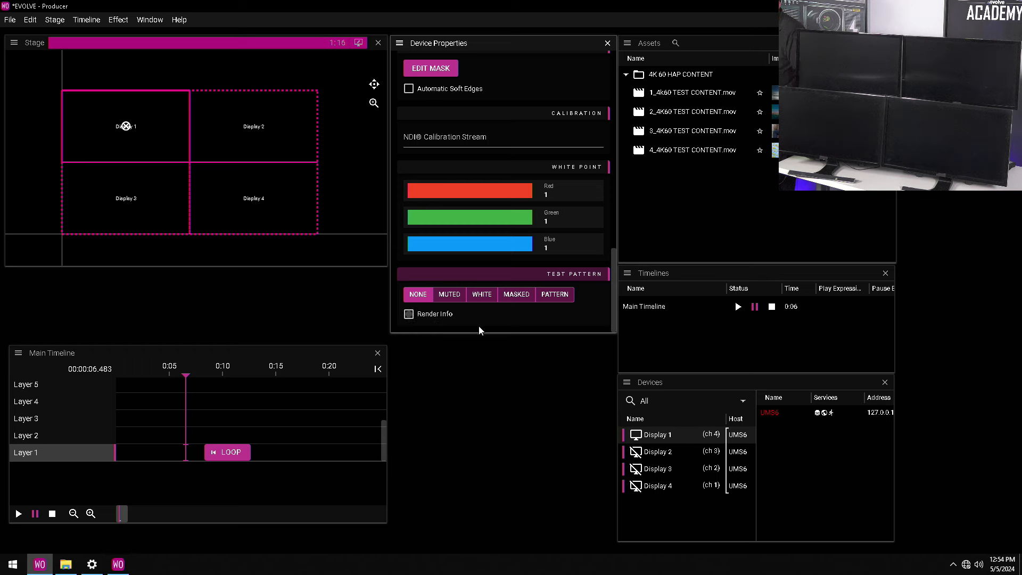
left_click(409, 315)
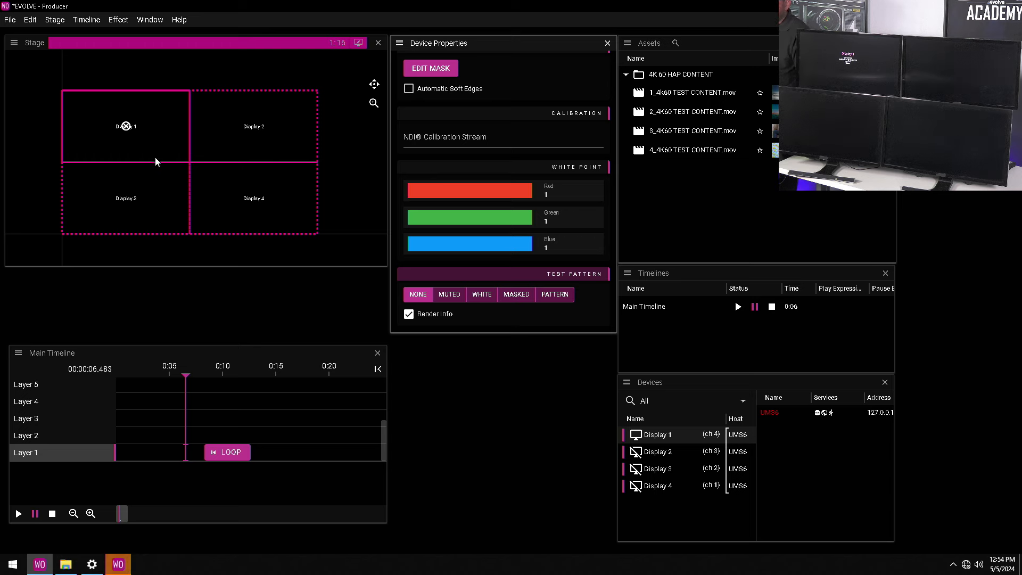
- Enable the Display 2 device on the stage
left_click(264, 127)
scroll(415, 122, "up", 10)
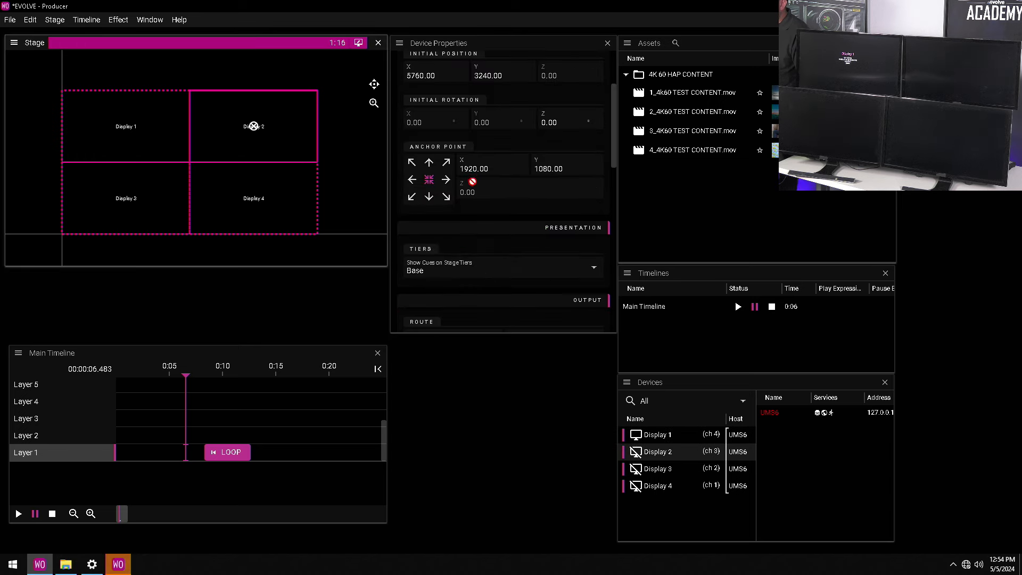
left_click(413, 113)
- Turn on Render Info for Display 2, check it with the test pattern and return the pattern to None
scroll(501, 245, "down", 10)
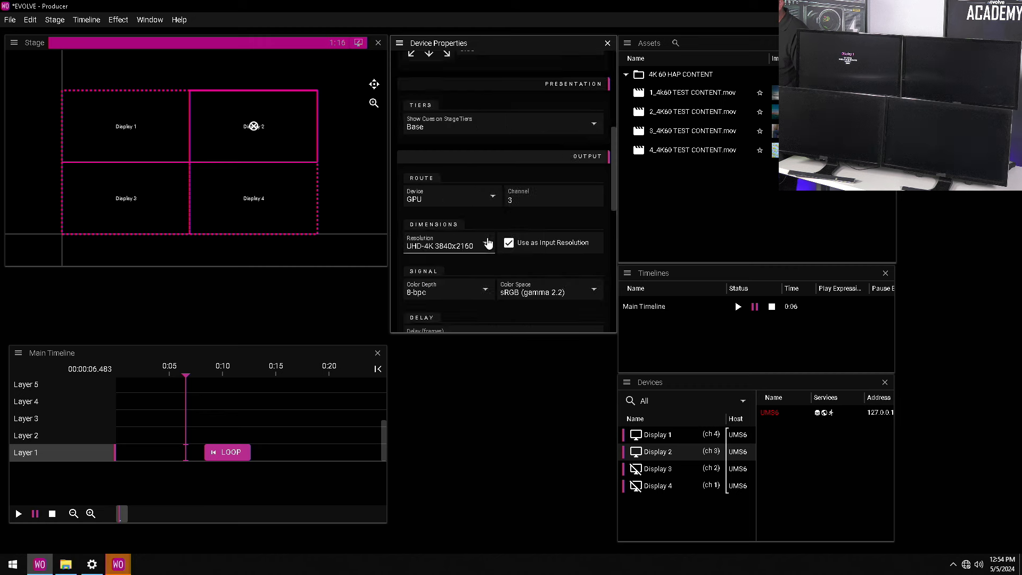
left_click(434, 315)
left_click(540, 299)
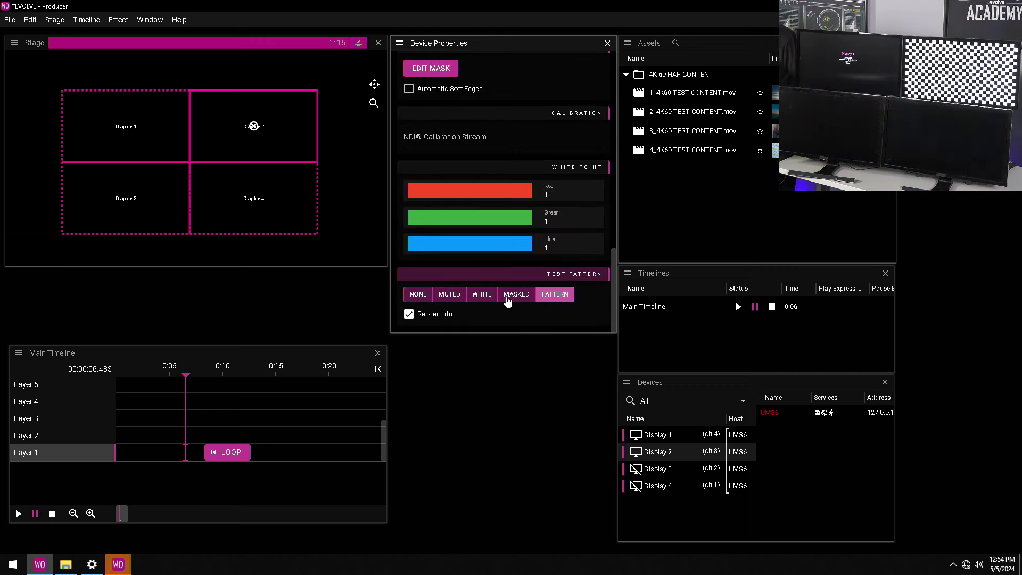
left_click(418, 294)
- Enable the two lower stage devices, Display 4 and Display 3
left_click(268, 182)
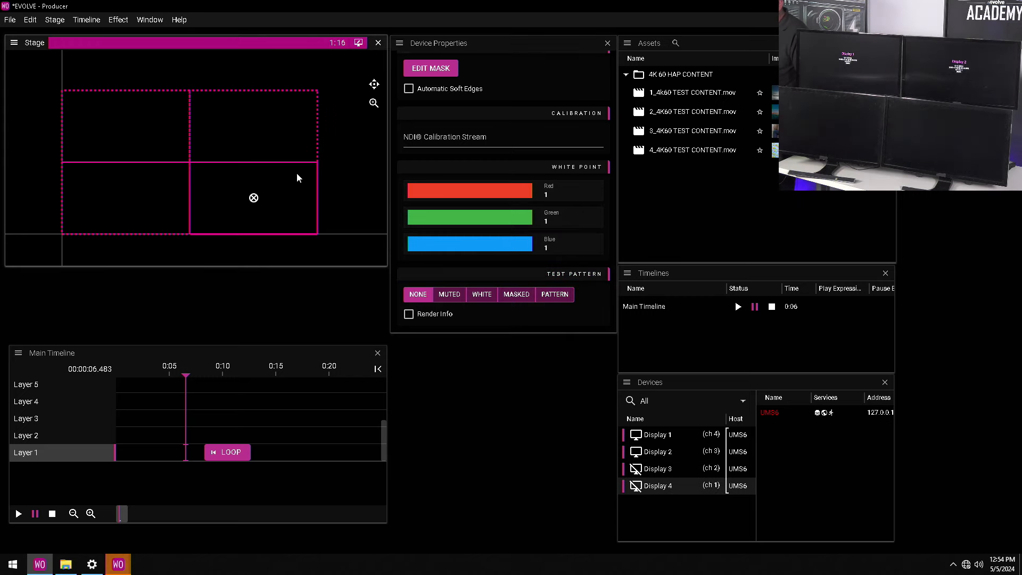
scroll(486, 137, "up", 10)
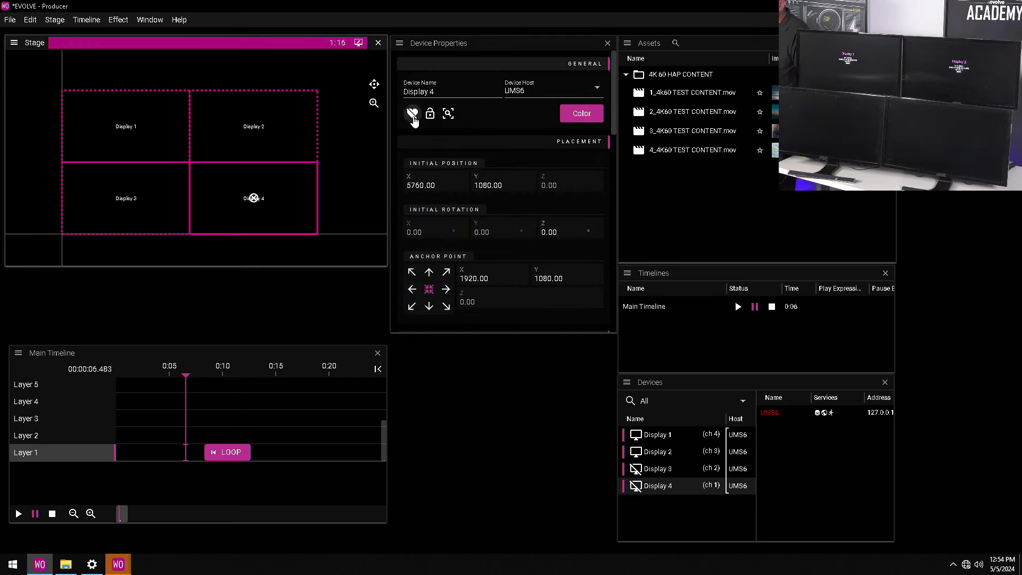
left_click(413, 118)
left_click(182, 194)
left_click(413, 114)
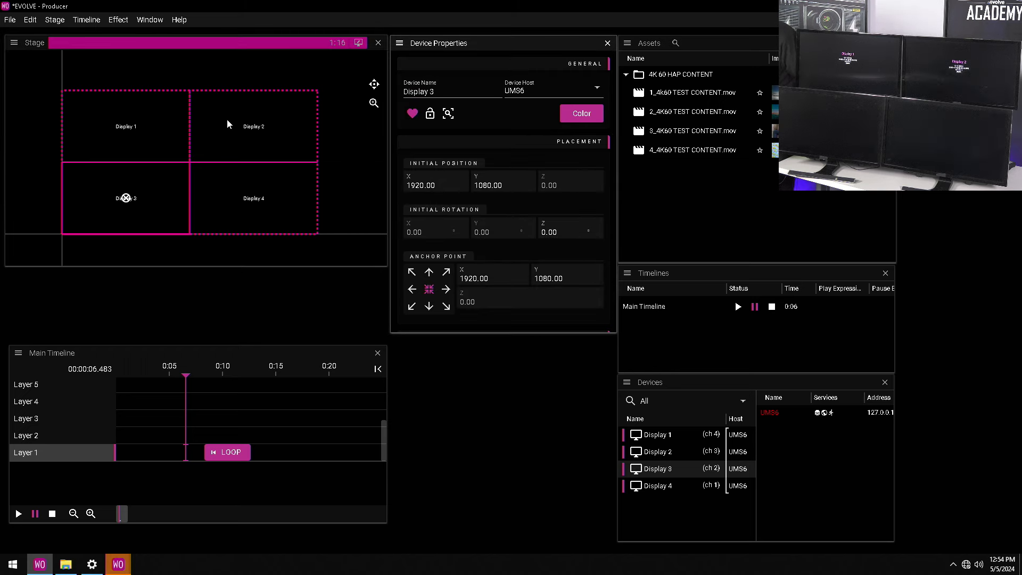
- Select Display 3 and Display 4 together, check them with the test pattern, reset it to None and turn on Render Info
left_click(164, 201)
mouse_move(243, 209)
left_mouse_down()
mouse_move(338, 239)
mouse_move(308, 253)
mouse_move(256, 237)
mouse_move(241, 208)
left_mouse_up()
left_click_drag(364, 214, 73, 197)
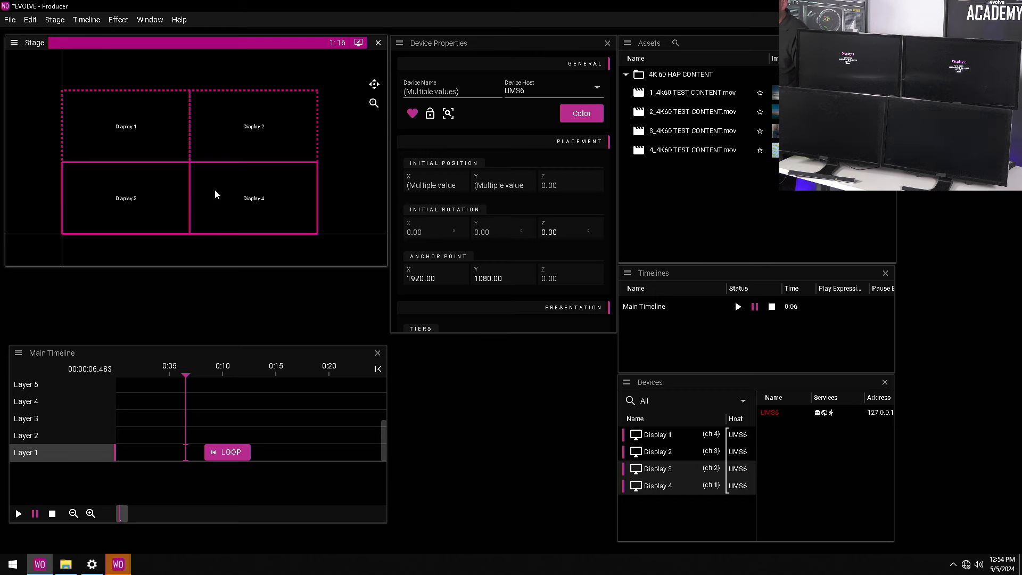
scroll(530, 163, "down", 15)
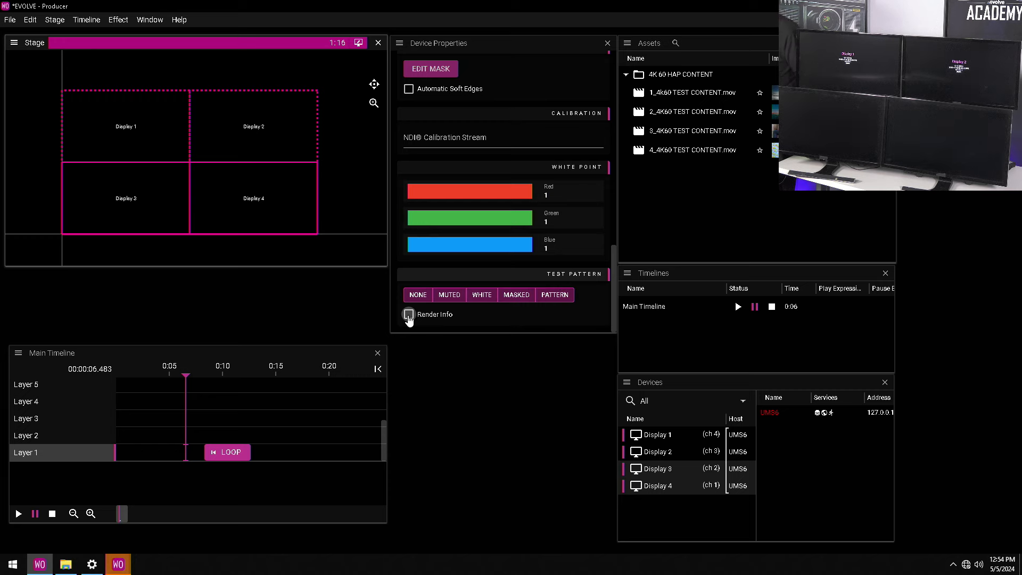
left_click(555, 301)
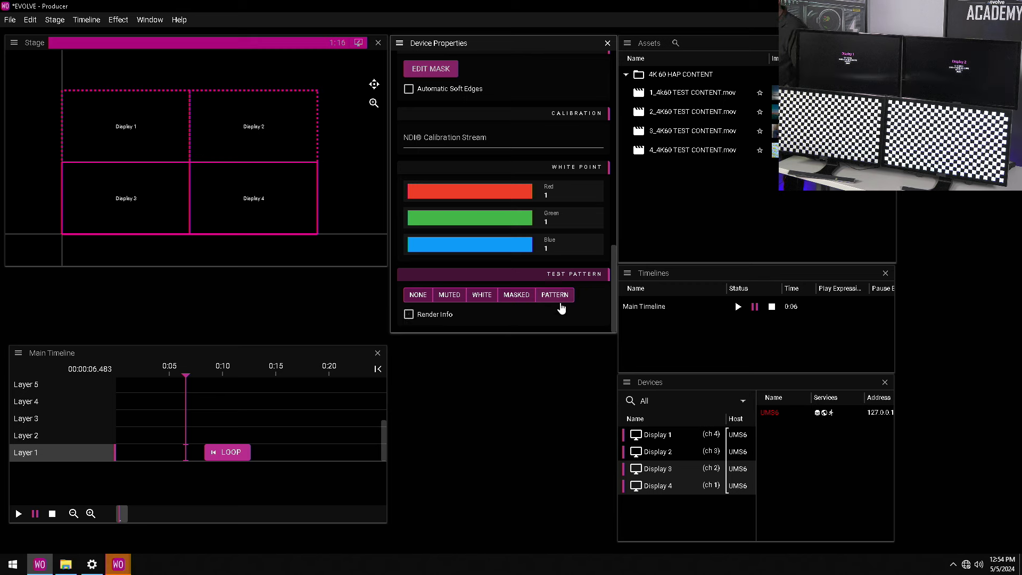
left_click(417, 295)
left_click(419, 315)
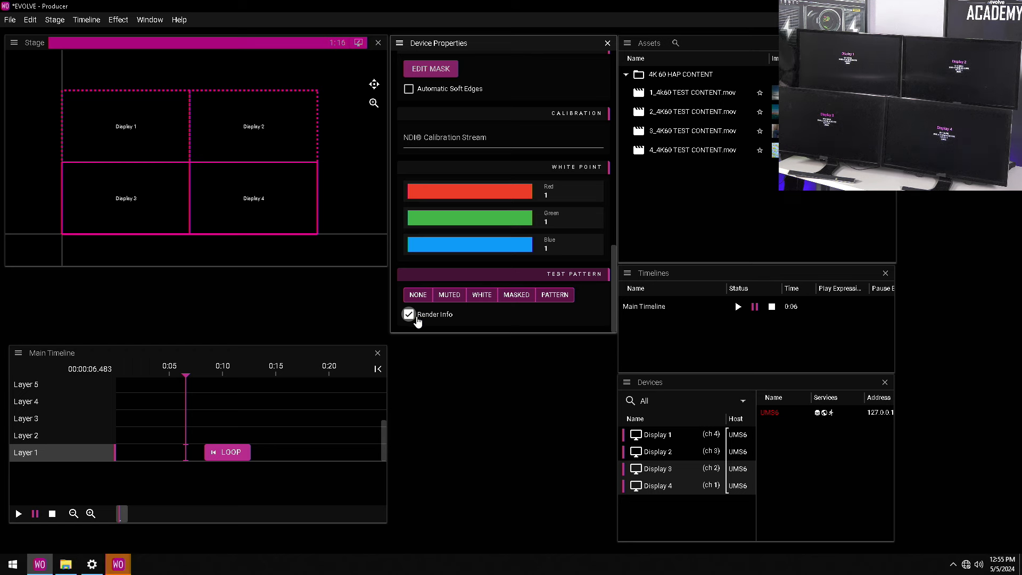
- Select all four displays on the stage and turn off their Render Info
left_click(354, 201)
left_click_drag(356, 201, 98, 112)
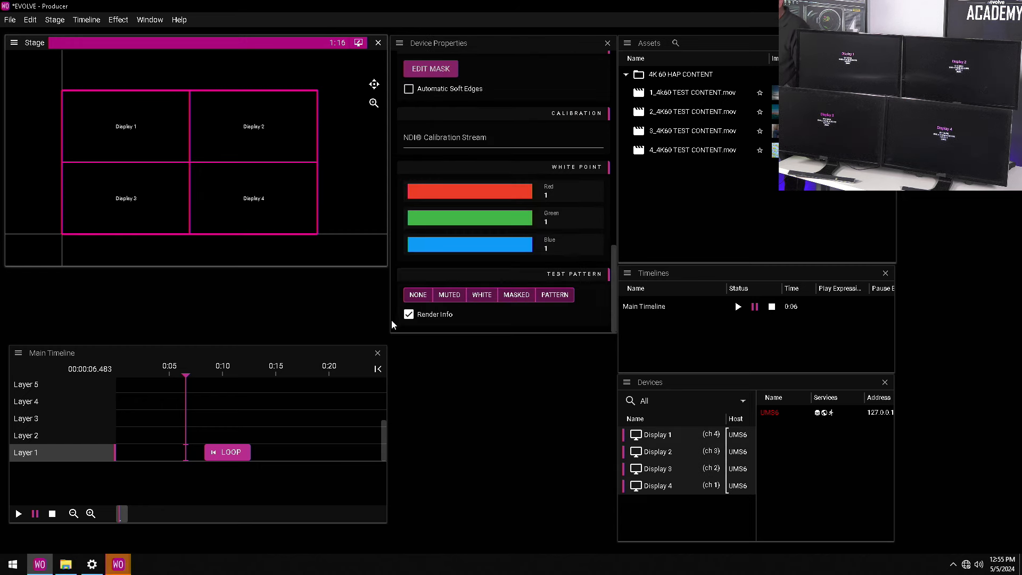
left_click(408, 315)
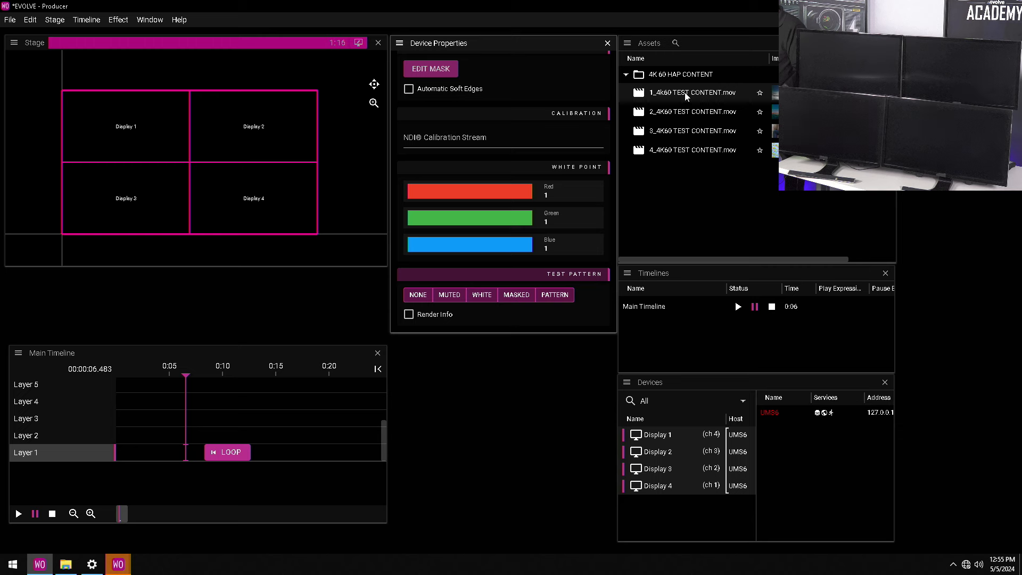
- Place 1_4k60 TEST CONTENT.mov on Display 1 as a Layer 1 cue and inspect the properties of 4_4K60 TEST CONTENT.mov
left_click_drag(683, 101, 124, 128)
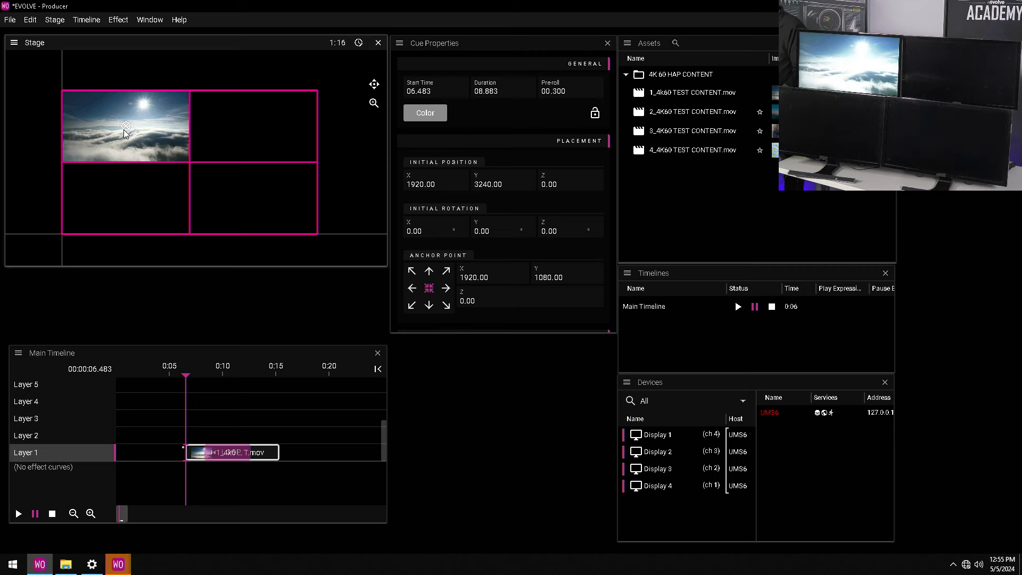
left_click(703, 150)
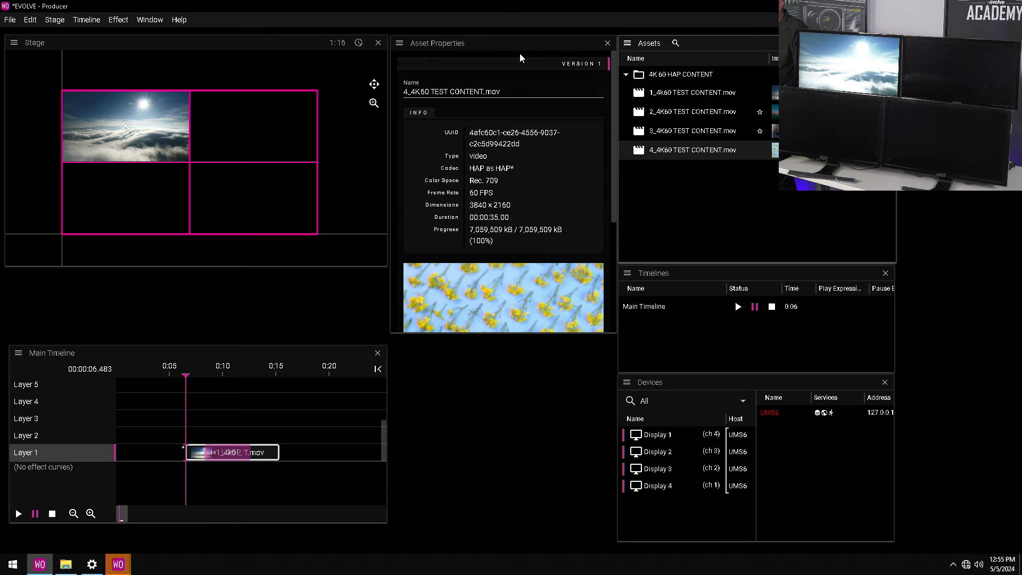
left_click(522, 199)
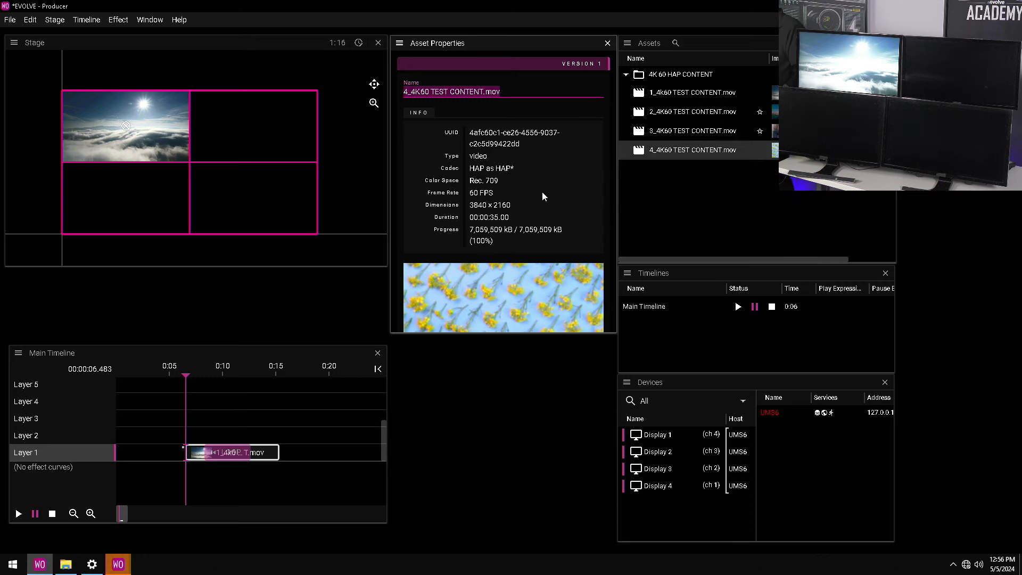
- Move the 1_4k60 TEST CONTENT.mov cue on Layer 1 to the start of the Main Timeline
left_click_drag(267, 452, 193, 453)
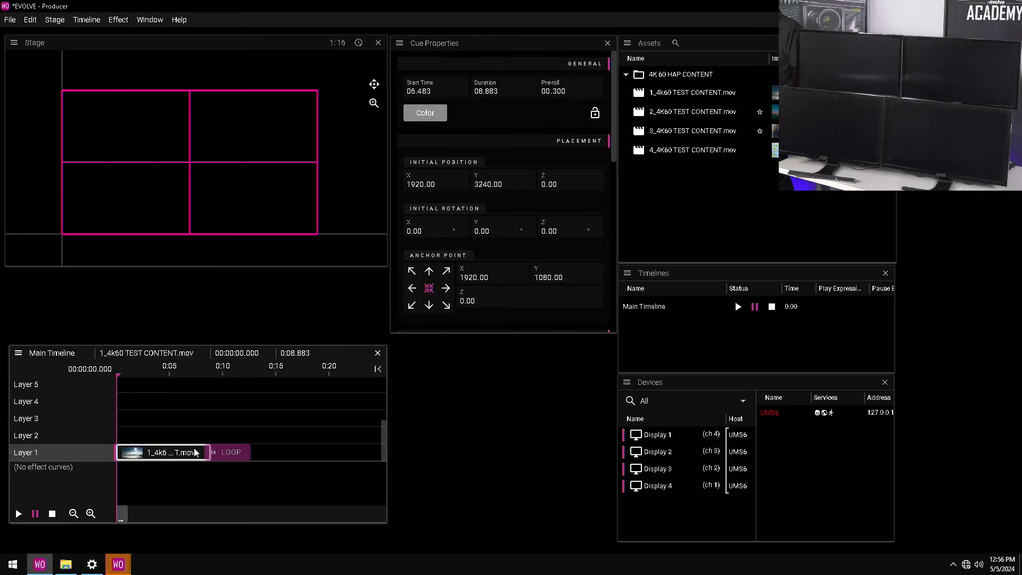
- Place 2_4K60 TEST CONTENT.mov on the stage's upper-right display and move its cue to Layer 2 at the timeline start
left_click_drag(686, 114, 259, 133)
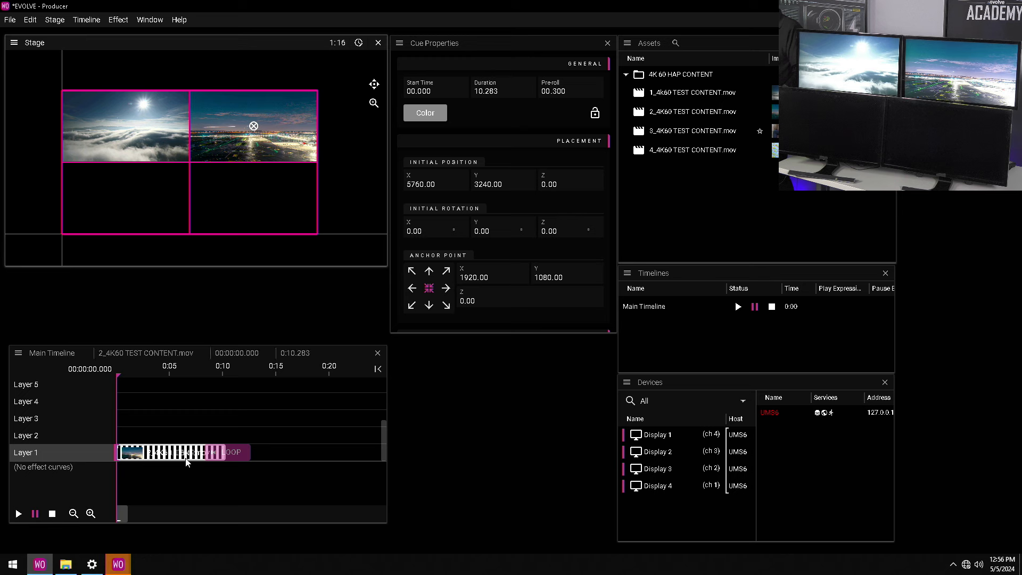
left_click_drag(177, 453, 172, 440)
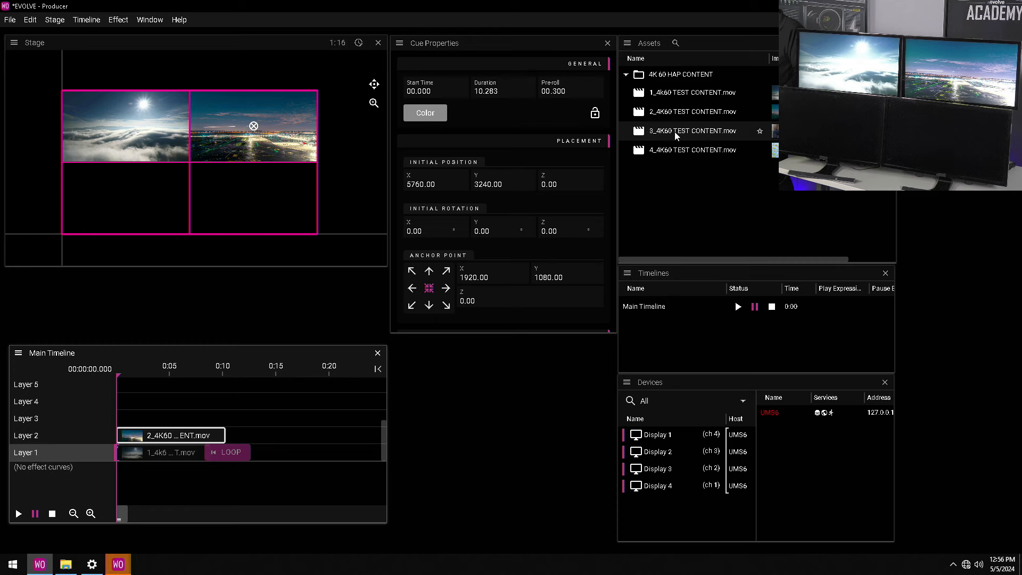
- Place 4_4K60 TEST CONTENT.mov on the stage's lower-left display, aligned to its edges, and move its cue to Layer 3
left_click_drag(684, 152, 208, 218)
left_click_drag(130, 216, 131, 217)
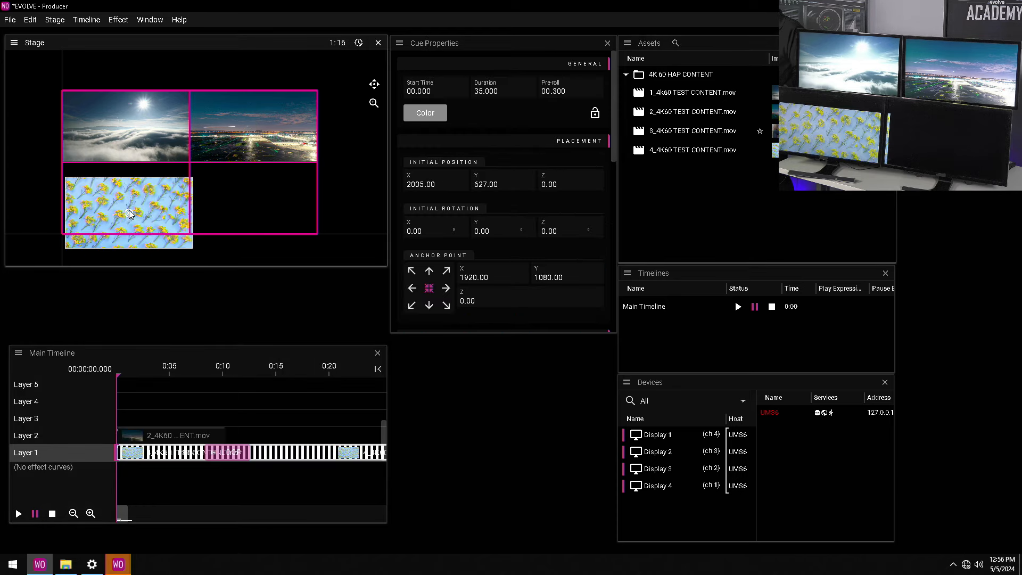
left_click_drag(291, 453, 290, 426)
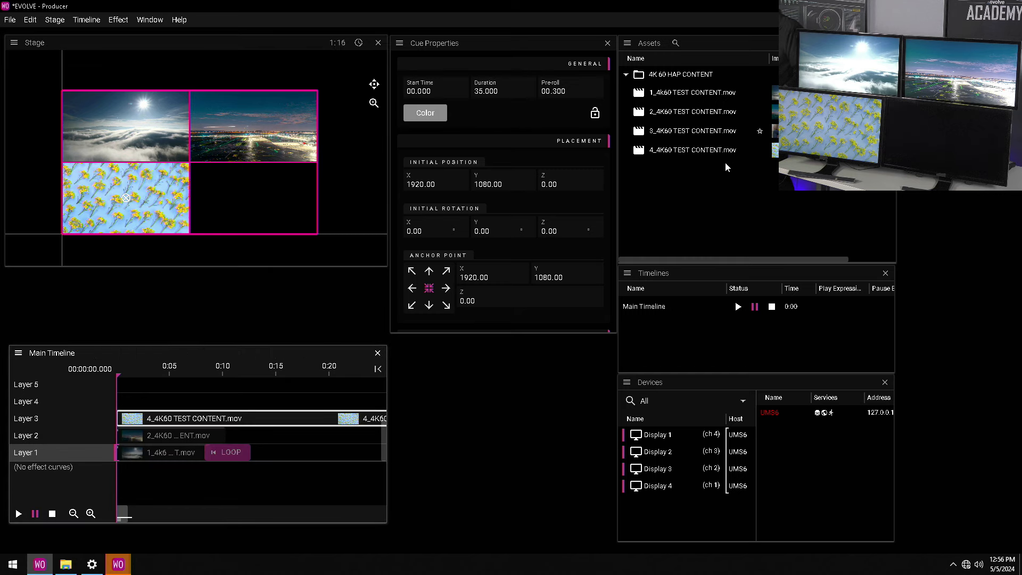
- Place 3_4K60 TEST CONTENT.mov on the stage's lower-right display, move its cue to Layer 4, and start Main Timeline playback
left_click_drag(695, 140, 256, 200)
left_click_drag(149, 452, 150, 403)
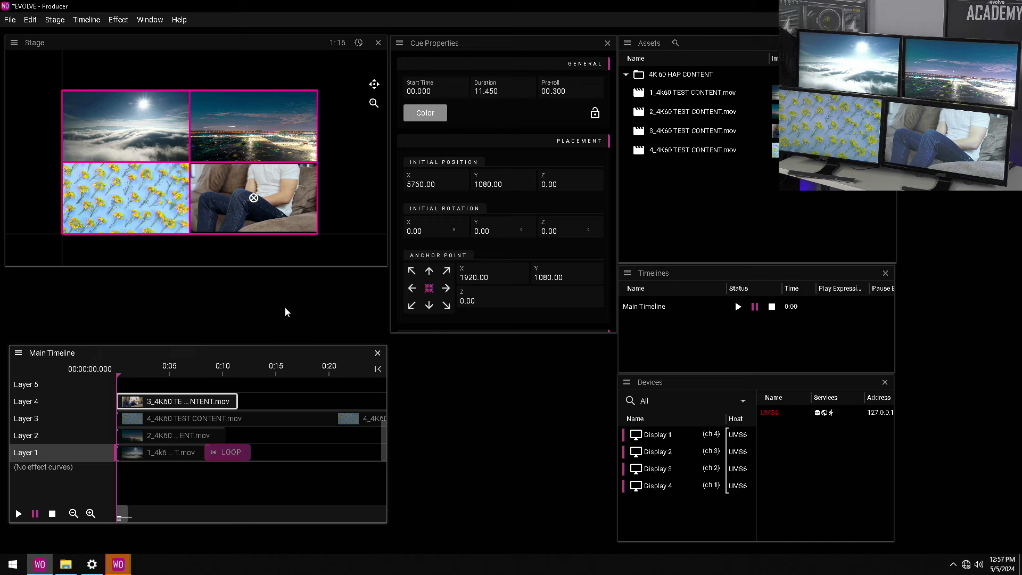
key("space")
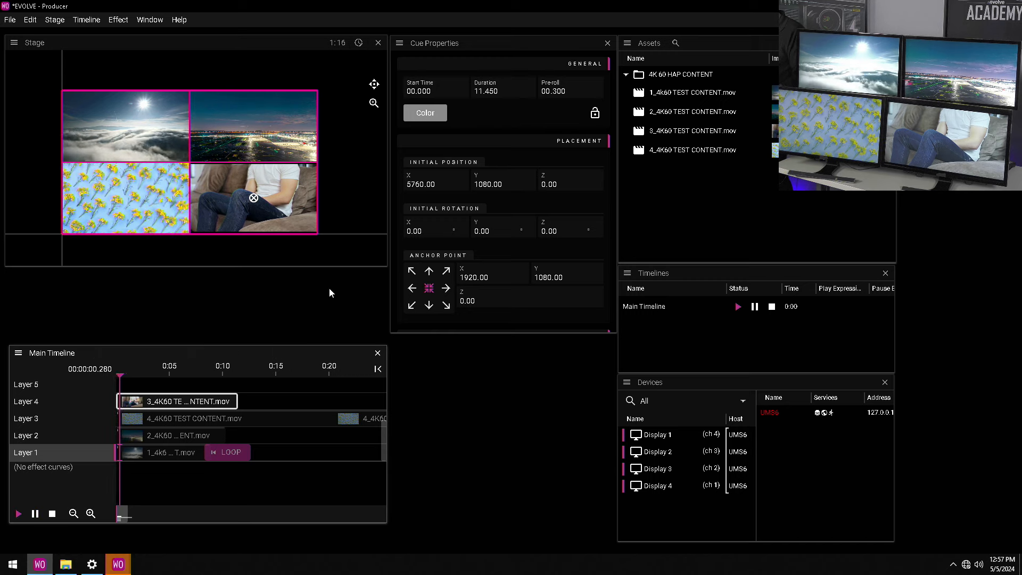